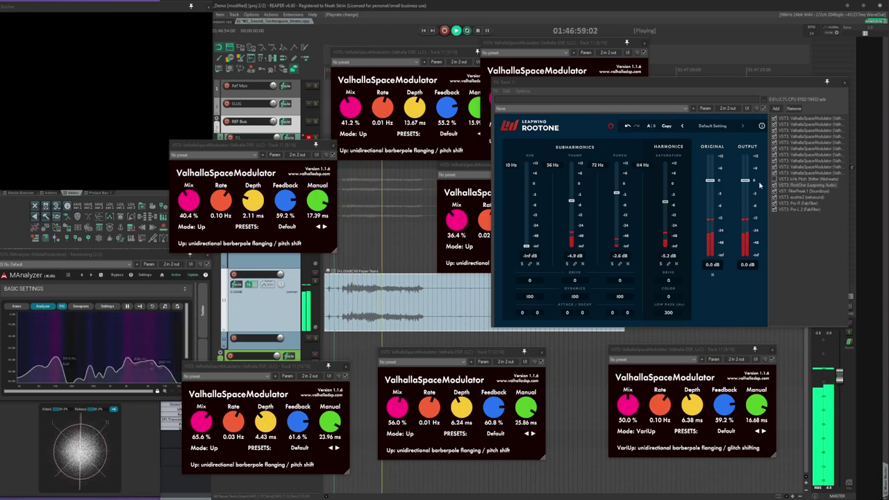
- Inspect the soothe2 and FilterFreak 1 entries in the track's effects chain while the processed sound plays
click(809, 196)
click(772, 191)
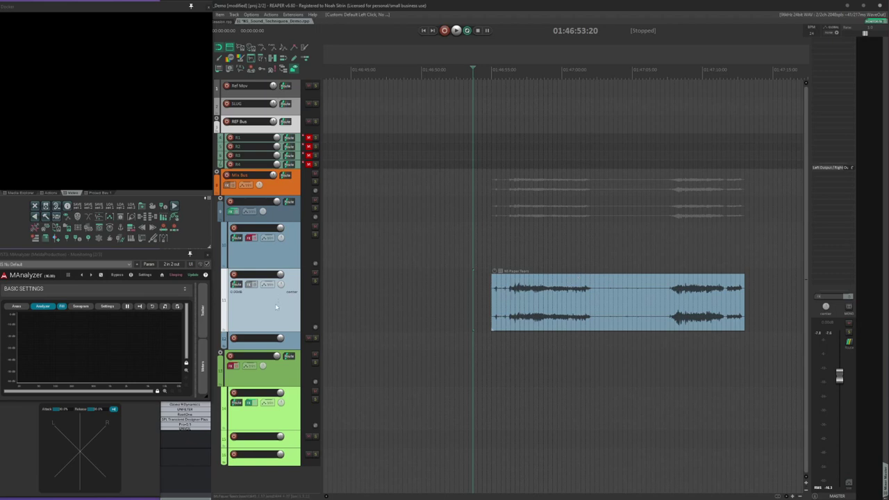
- Move the edit cursor to the start of the paper tear clip and listen to its unprocessed sound
key(Tab)
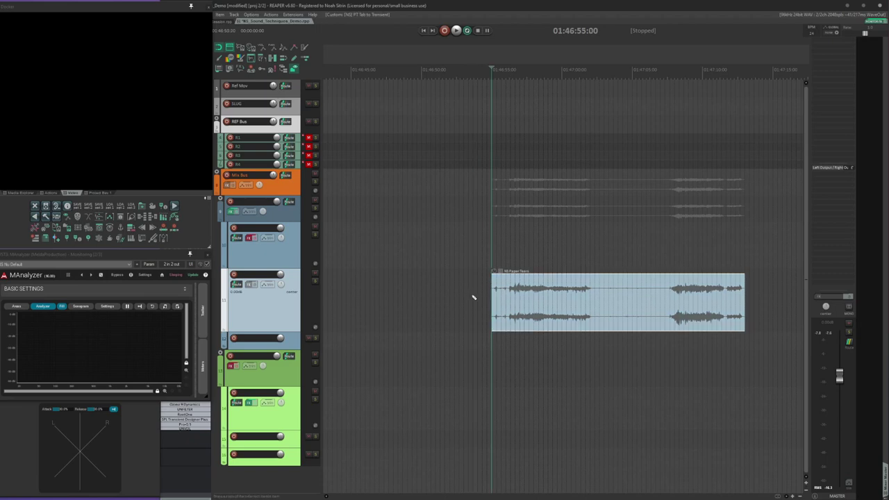
scroll(476, 298, up, 2)
scroll(476, 299, right, 2)
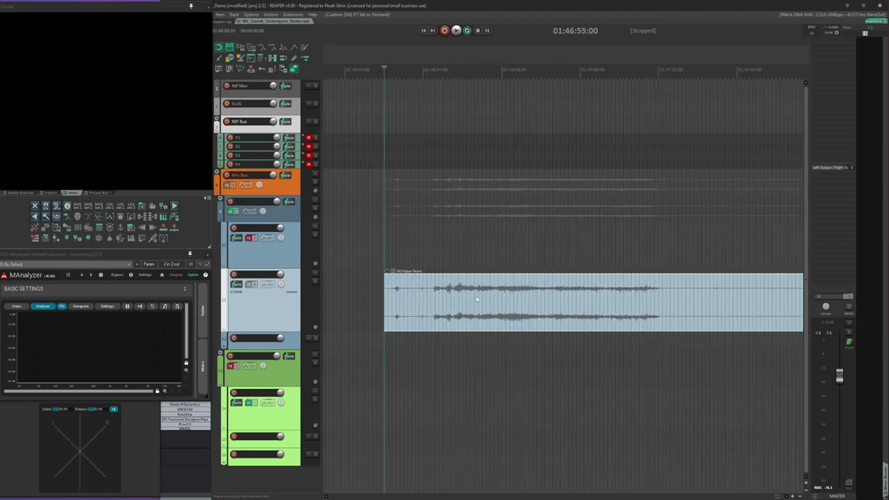
key(space)
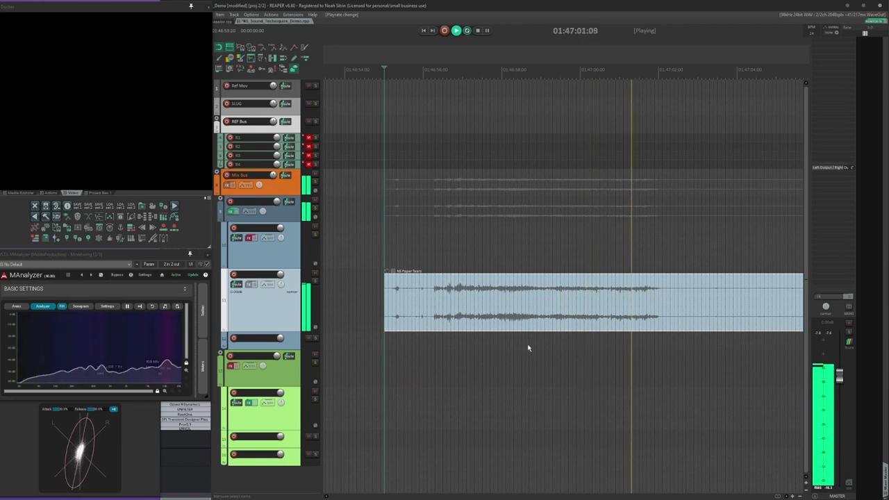
key(space)
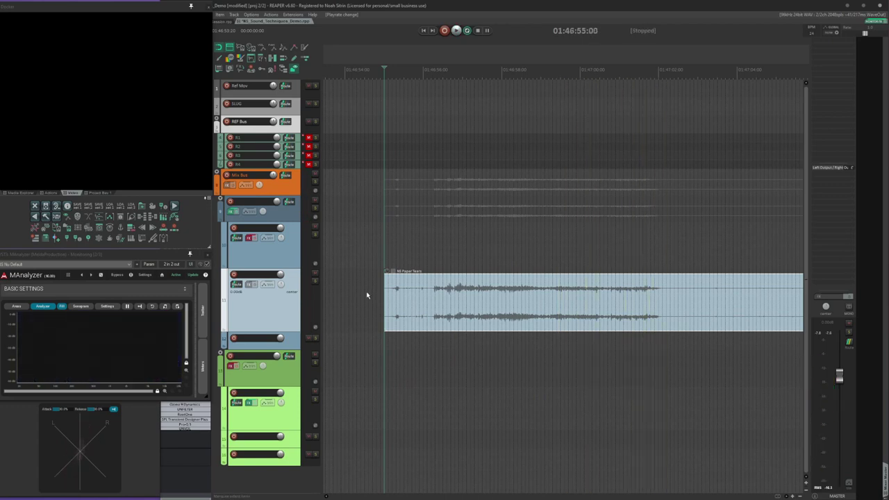
- Add a ValhallaSpaceModulator to track 11 with Rate 0.02 Hz, Depth 4.78 ms, Feedback 48.0 % and Manual 7.98 ms
scroll(389, 302, down, 2)
scroll(446, 294, up, 1)
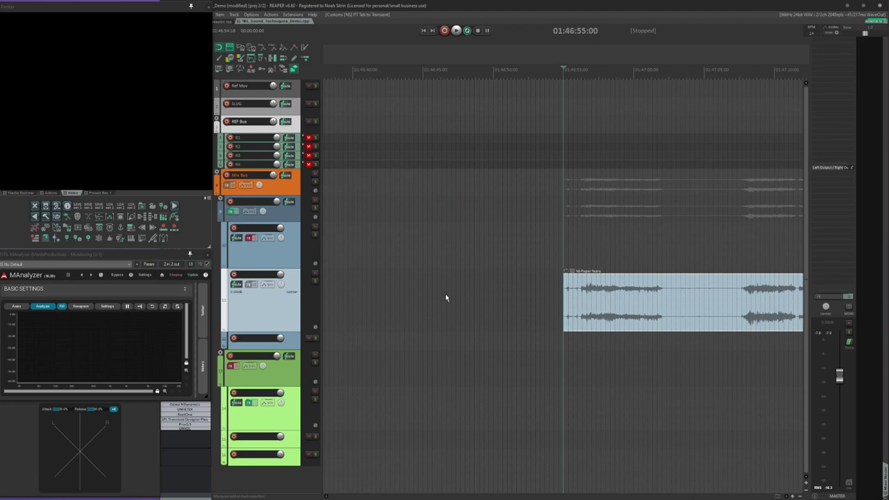
scroll(445, 294, right, 1)
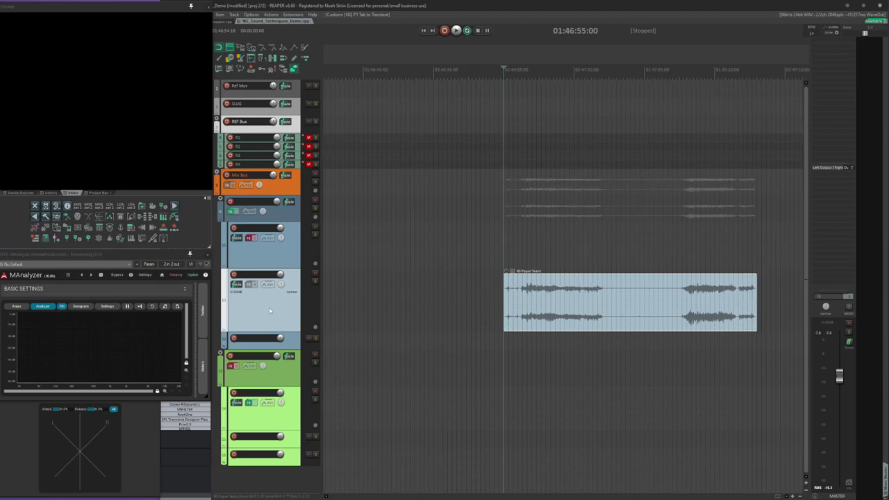
key(f)
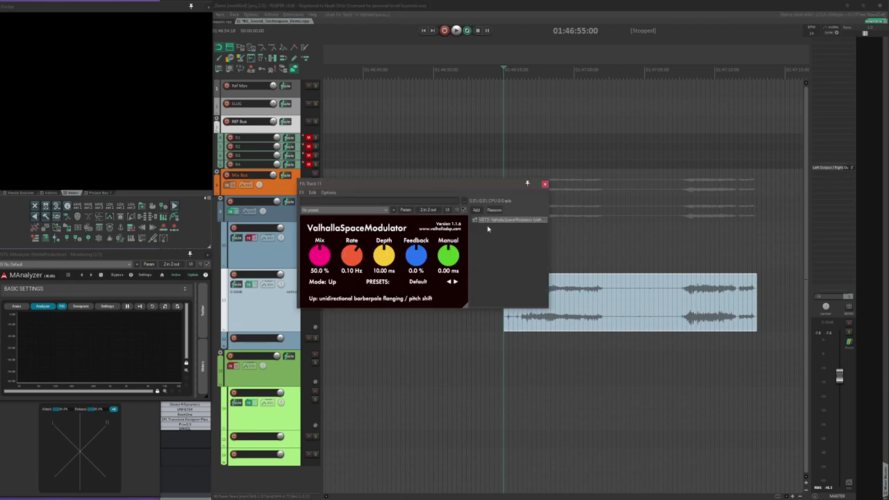
drag(448, 257, 469, 232)
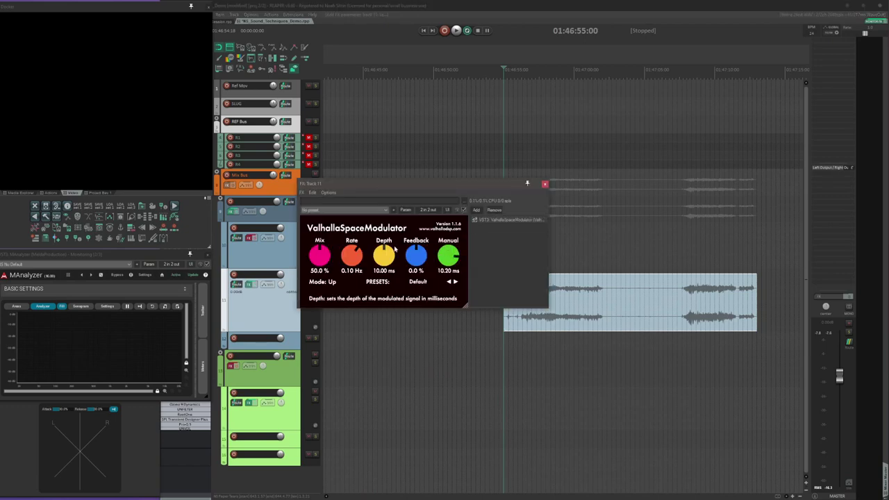
drag(417, 250, 439, 241)
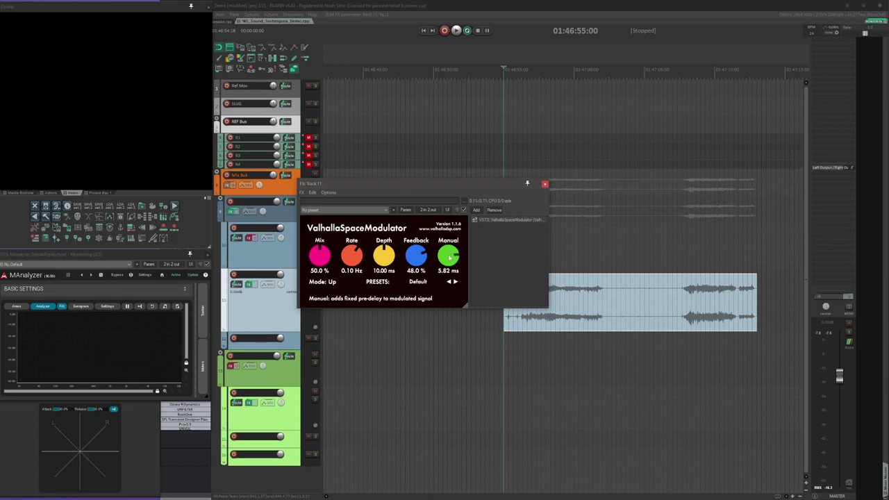
scroll(449, 257, down, 3)
mouse_move(452, 255)
mouse_down()
mouse_move(450, 246)
mouse_move(448, 255)
mouse_up()
drag(384, 259, 382, 270)
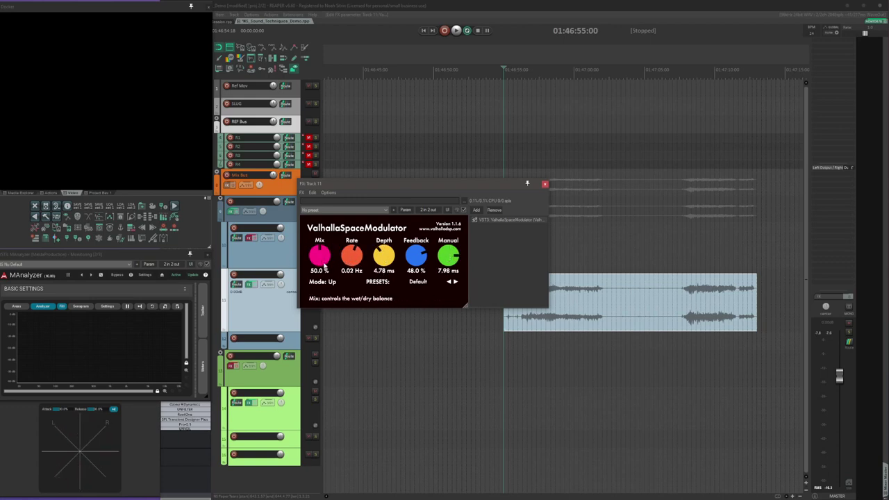
- Add second and third ValhallaSpaceModulator instances, setting the second to Mix 56.0 %, Rate 0.01 Hz, Depth 6.24 ms, Feedback 60.8 % and Manual 25.86 ms
click(273, 318)
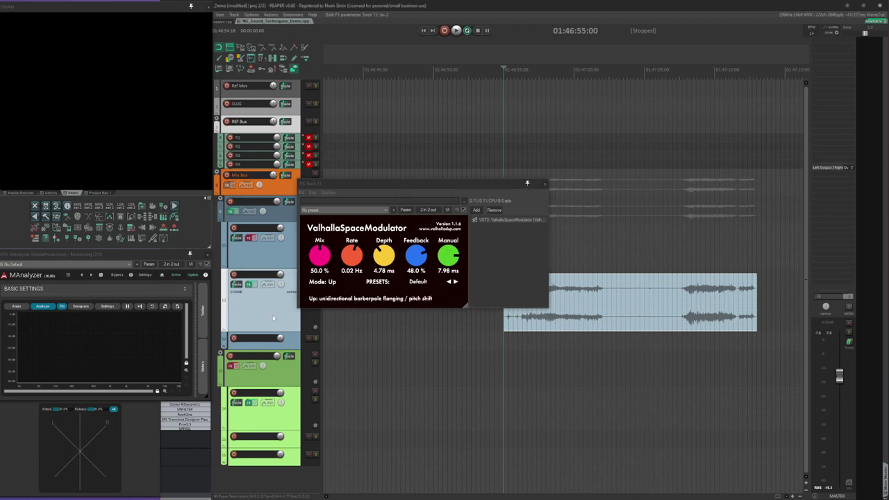
key(f)
drag(451, 261, 450, 244)
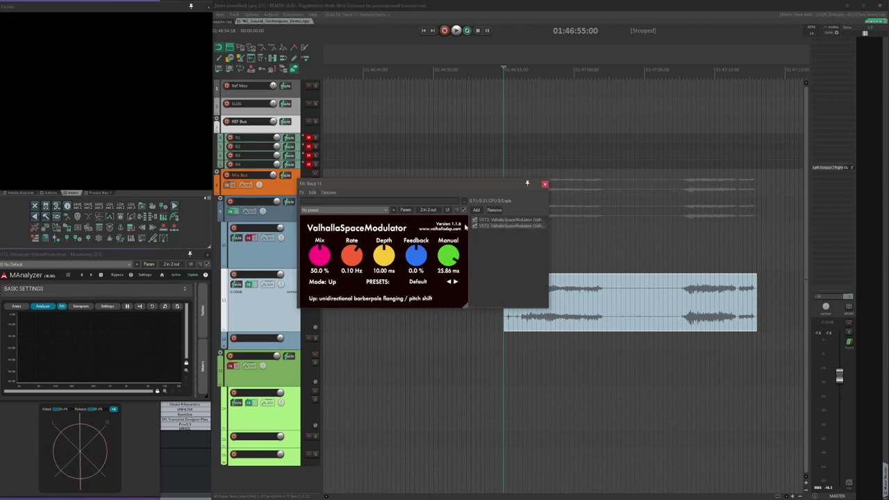
drag(384, 257, 384, 267)
drag(352, 257, 352, 271)
drag(416, 257, 448, 251)
drag(416, 257, 416, 242)
drag(320, 257, 320, 271)
- Add a fourth ValhallaSpaceModulator with Rate 0.04 Hz, Depth 4.91 ms, Feedback 64.0 % and Manual 26.85 ms
drag(449, 258, 479, 204)
drag(416, 257, 416, 239)
drag(384, 257, 385, 269)
drag(352, 257, 352, 267)
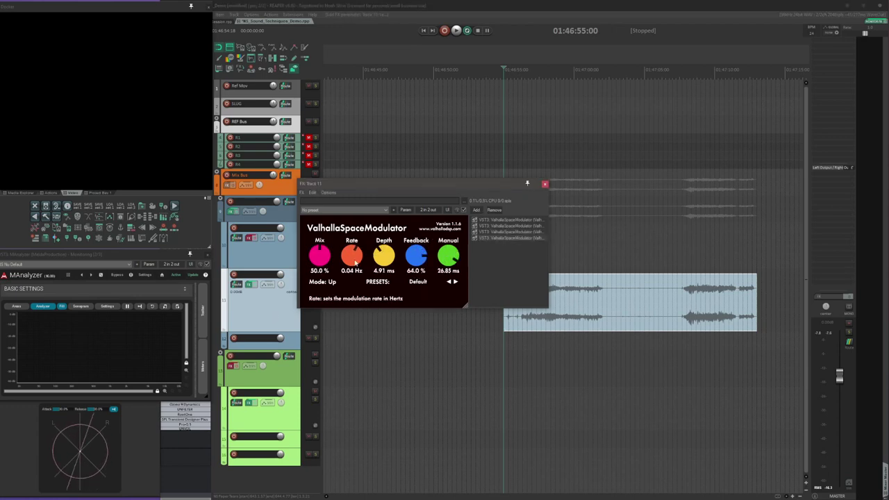
- Add fifth and sixth ValhallaSpaceModulator instances, setting the sixth to Mix 68.8 %, Rate 0.02 Hz, Depth 25.48 ms, Feedback 56.0 % and Manual 13.44 ms
drag(449, 257, 449, 243)
drag(416, 257, 416, 252)
drag(353, 257, 319, 240)
drag(418, 256, 418, 236)
drag(384, 257, 384, 243)
drag(320, 258, 320, 267)
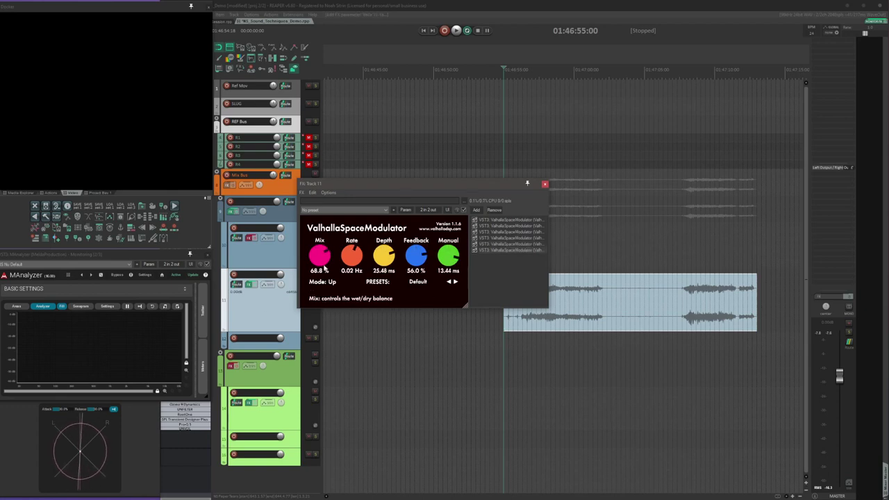
- Add seventh and eighth ValhallaSpaceModulator instances, setting the eighth to Mix 40.4 %, Rate 0.10 Hz, Depth 2.11 ms, Feedback 59.2 % and Manual 17.39 ms
drag(449, 257, 448, 269)
drag(416, 257, 385, 267)
drag(448, 257, 448, 243)
drag(419, 256, 435, 235)
drag(384, 257, 384, 271)
drag(320, 257, 320, 259)
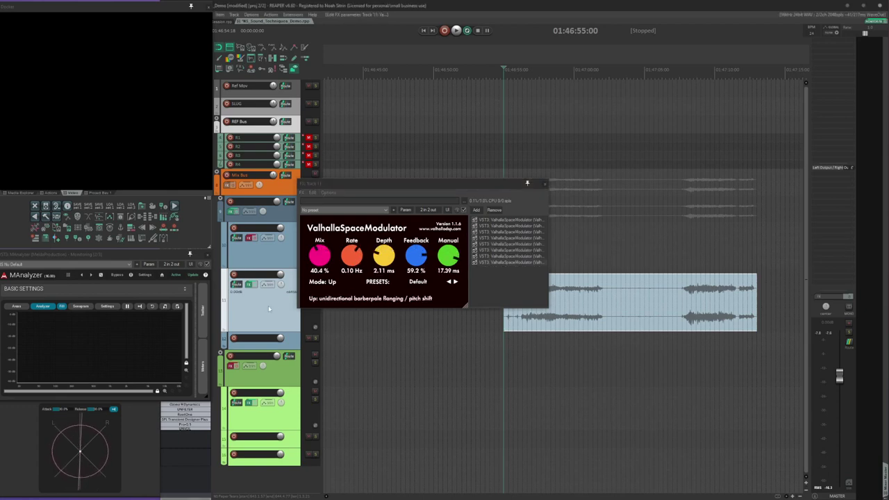
- Add ninth and tenth ValhallaSpaceModulator instances, setting the tenth to Mix 65.6 %, Rate 0.03 Hz, Depth 4.43 ms, Feedback 61.6 % and Manual 23.96 ms
drag(449, 258, 448, 244)
drag(416, 257, 416, 240)
drag(384, 257, 384, 267)
drag(449, 257, 449, 240)
drag(416, 257, 385, 270)
drag(352, 257, 353, 267)
drag(319, 257, 319, 247)
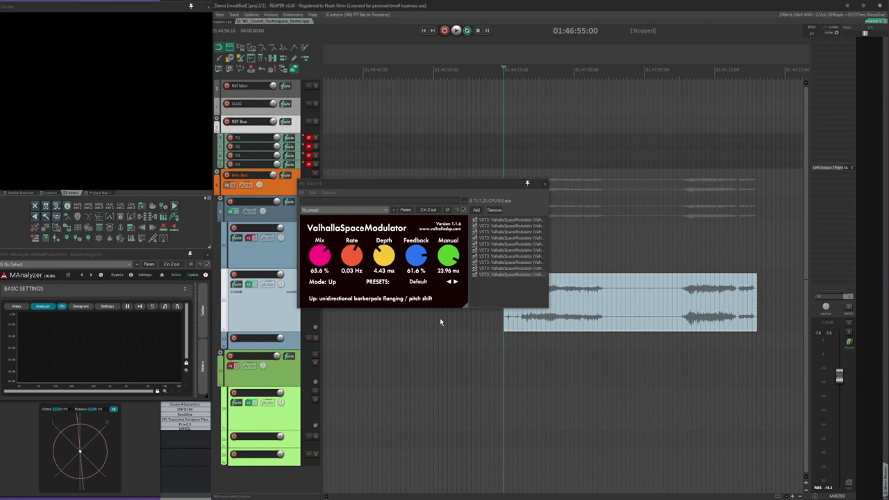
- Float several ValhallaSpaceModulator instances in separate windows, spread them out, and move the effects chain window aside
drag(417, 184, 480, 100)
double_click(573, 190)
drag(445, 139, 299, 155)
double_click(563, 155)
drag(486, 100, 761, 114)
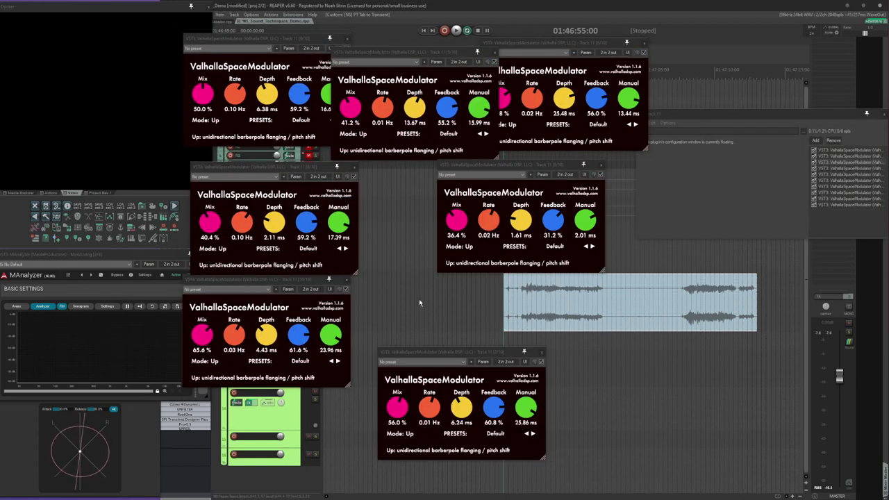
- Listen to the paper tear clip through the stacked ValhallaSpaceModulator instances
scroll(419, 299, right, 3)
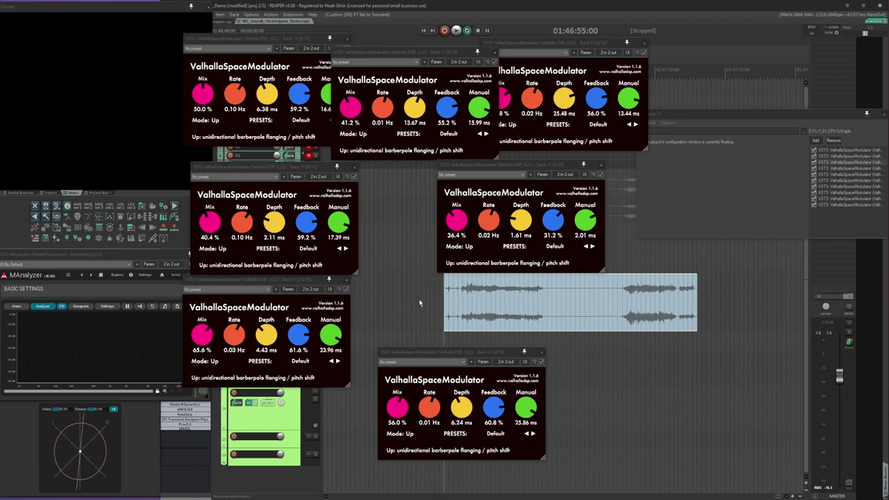
key(space)
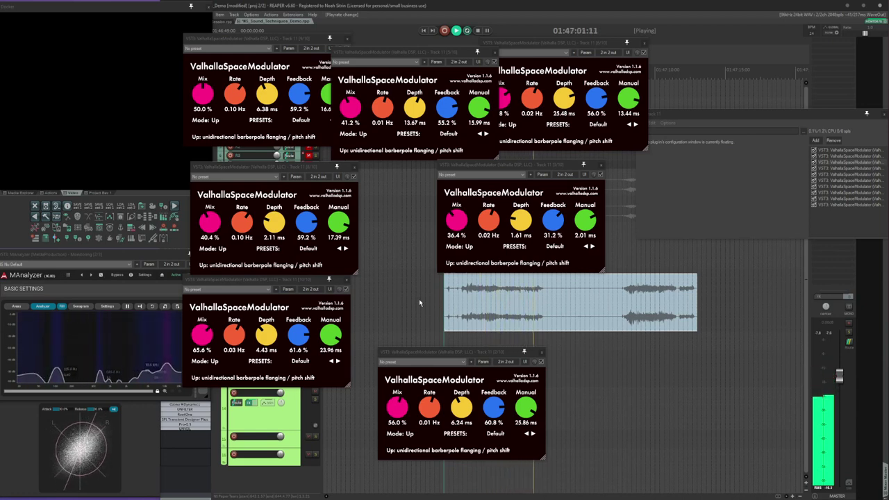
key(space)
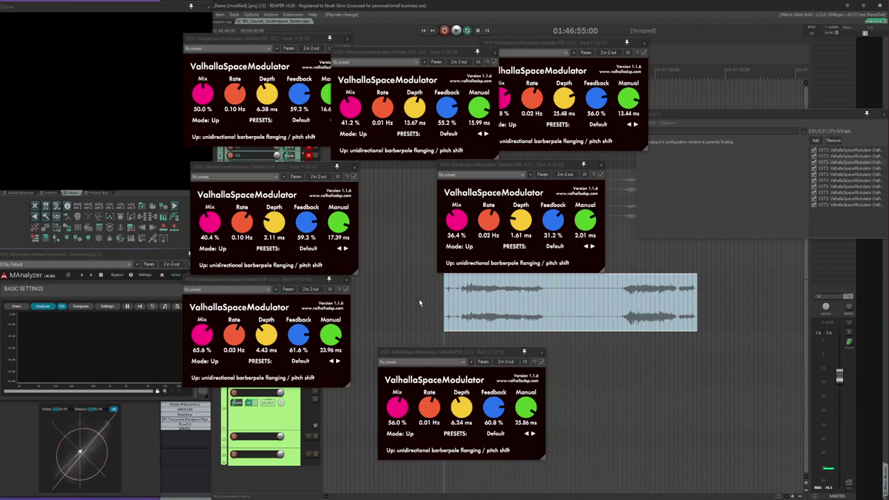
- Move the two plugin windows covering track 11's controls away, and close and reopen the track's effects chain
drag(282, 284, 281, 372)
drag(293, 167, 271, 143)
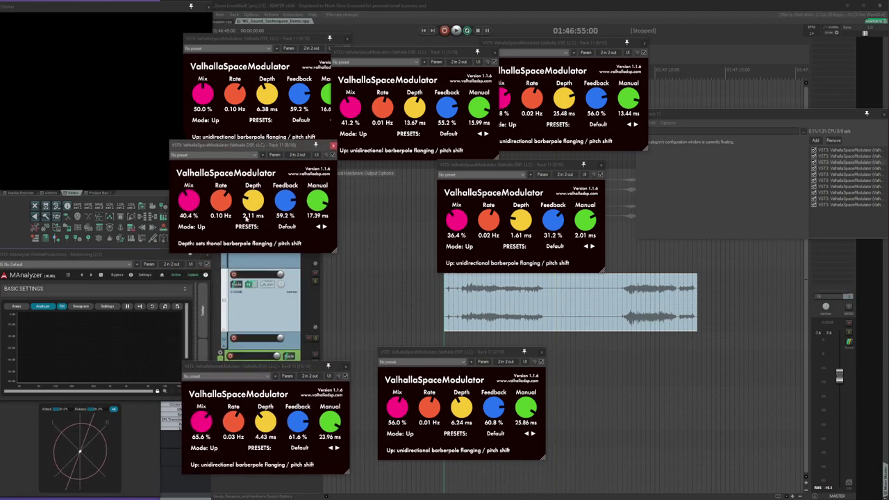
click(249, 286)
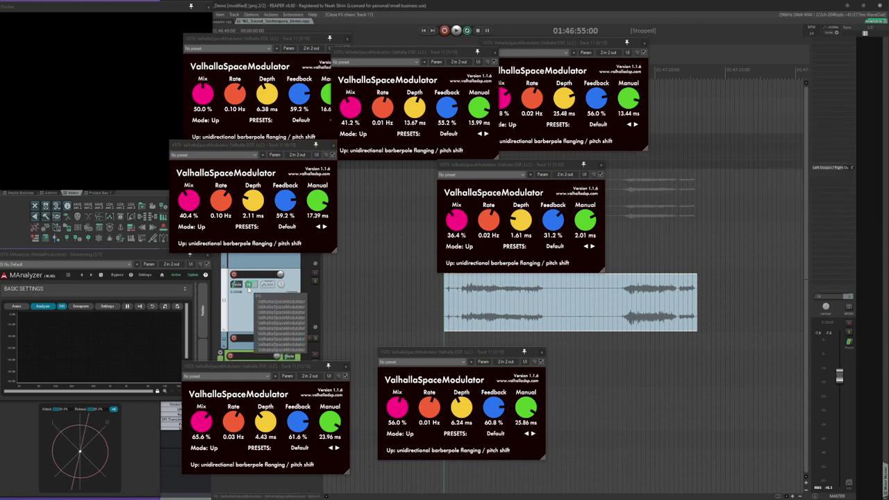
click(249, 286)
- Add FilterFreak 1 from the EQ Filter category to track 11, lower its frequency, and reposition the effects chain window
click(254, 305)
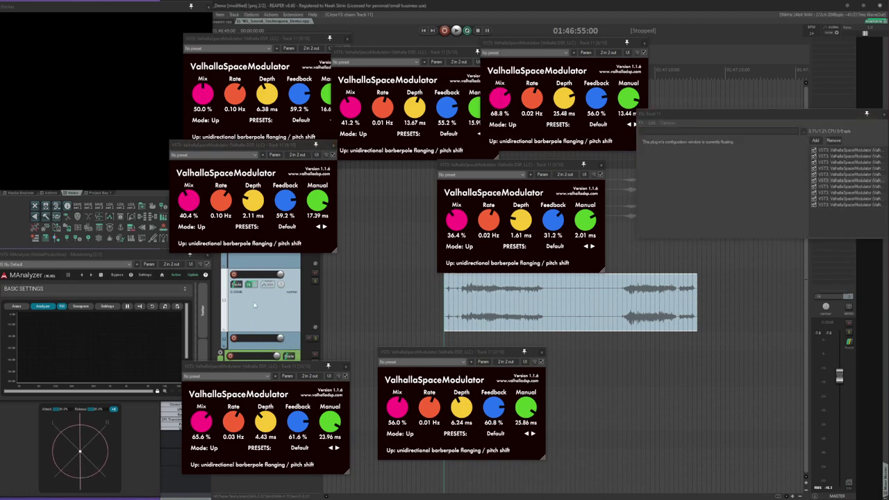
key(f)
mouse_move(298, 303)
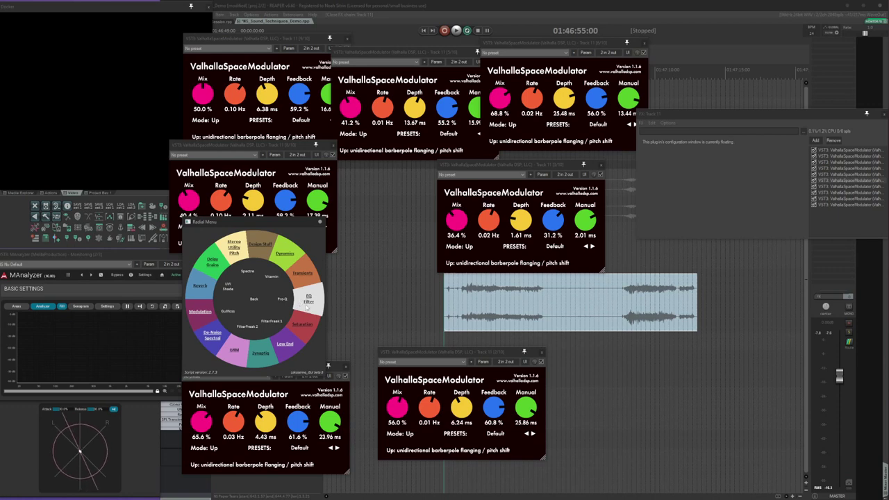
click(307, 306)
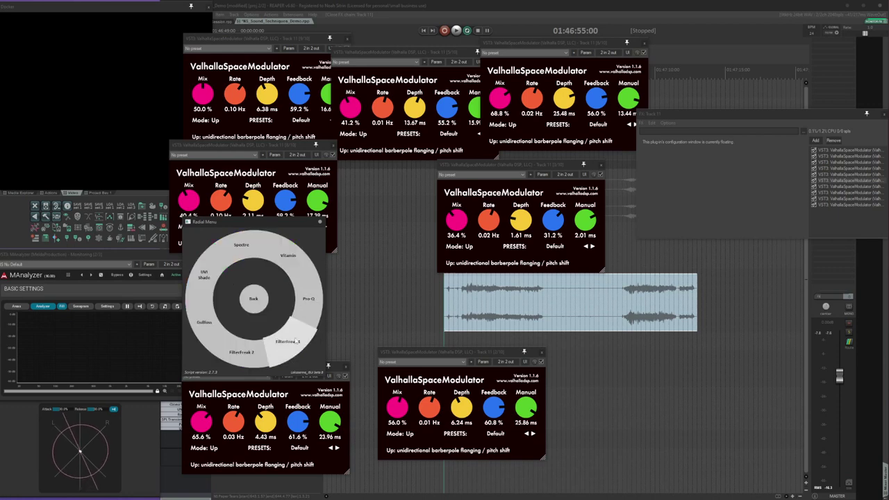
click(296, 341)
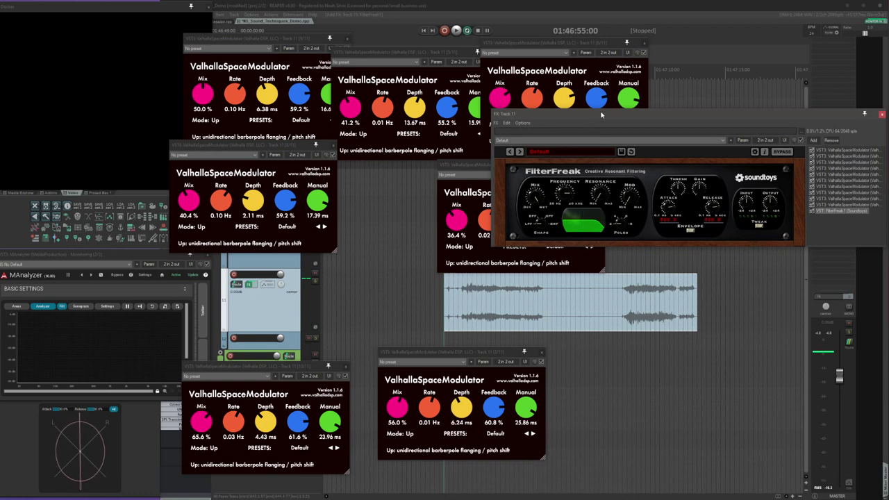
drag(603, 113, 319, 147)
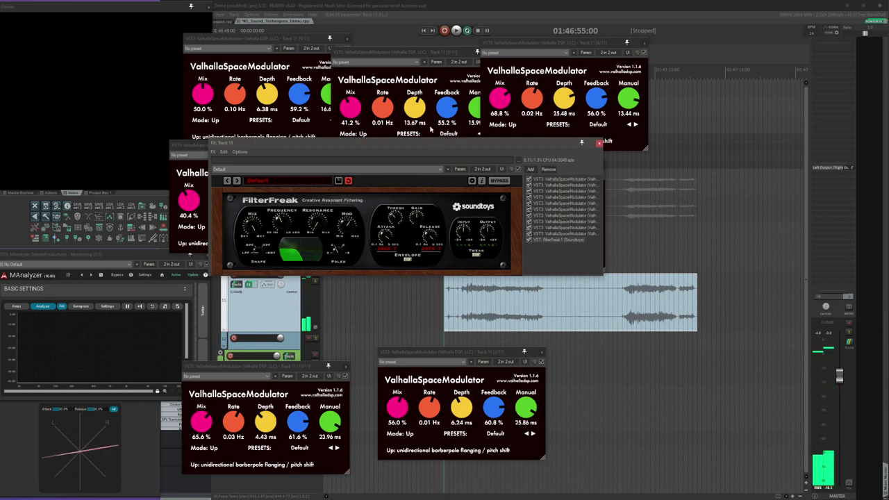
drag(430, 143, 398, 101)
- Add the FabFilter Pro-L 2 limiter after FilterFreak 1 in track 11's effects chain
click(262, 312)
key(q)
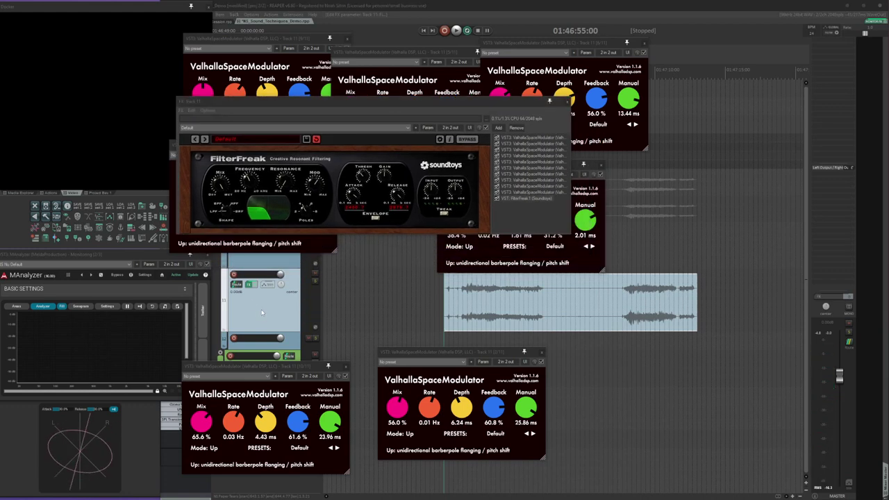
click(292, 260)
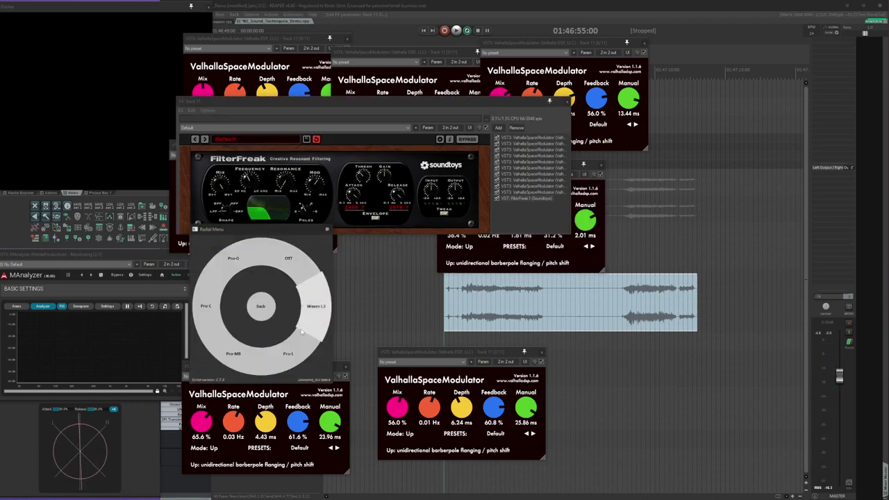
click(291, 343)
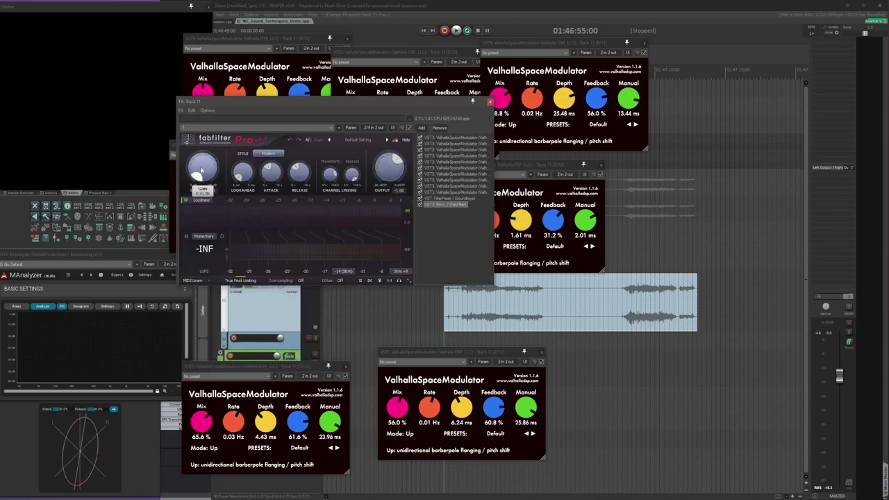
- Adjust FilterFreak 1 while the clip plays, and set the Pro-L 2 gain to +4.36 dB
click(446, 198)
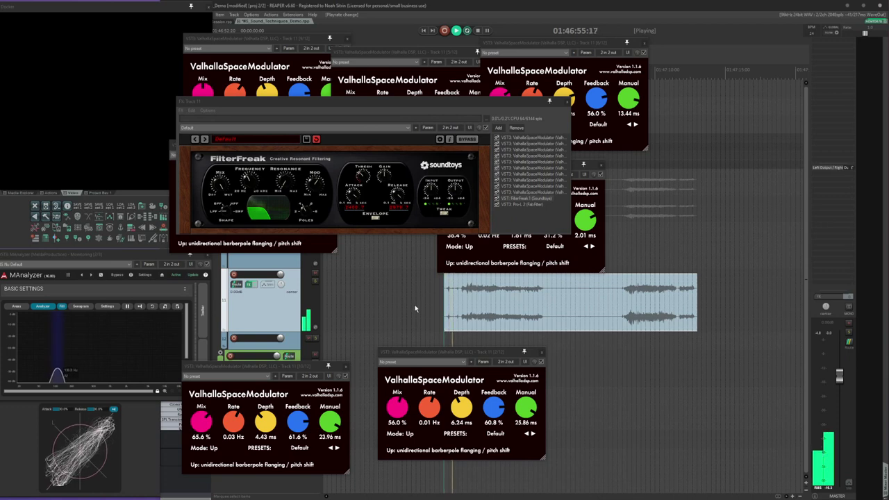
click(359, 188)
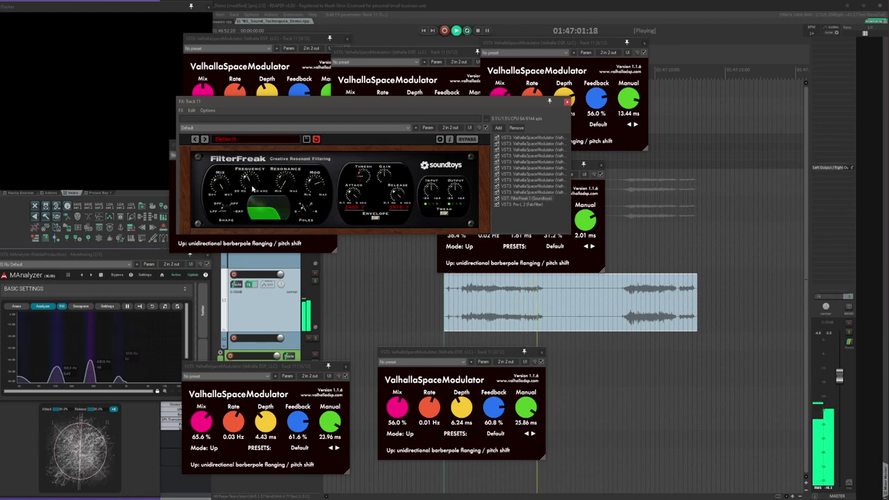
click(523, 205)
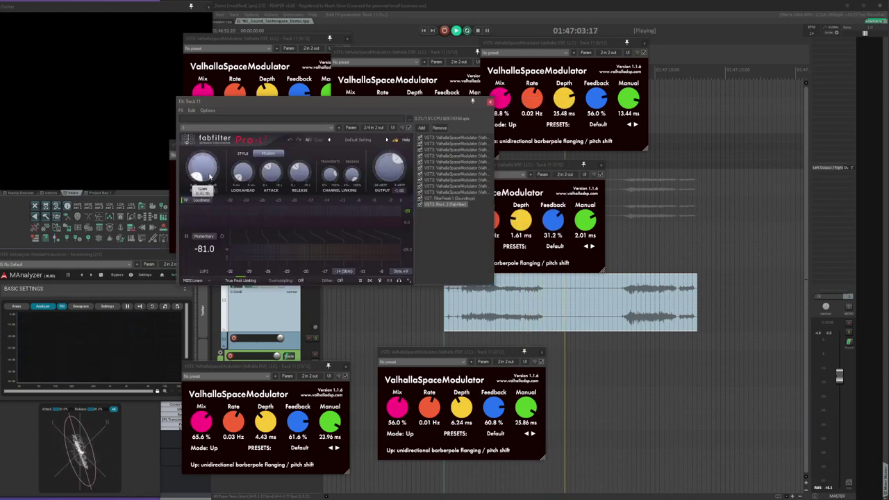
key(space)
click(352, 313)
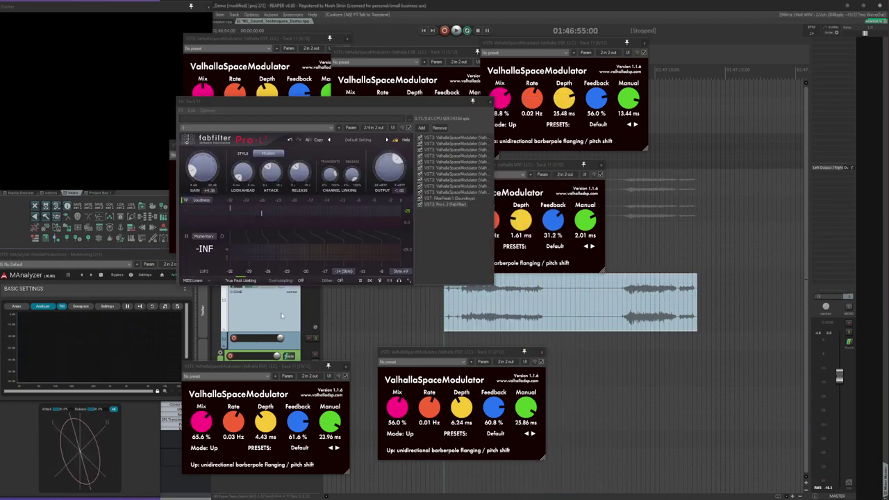
- Add the FabFilter Pro-R reverb to the end of track 11's effects chain, adjust its mix, and play the clip's second tear
key(q)
click(232, 319)
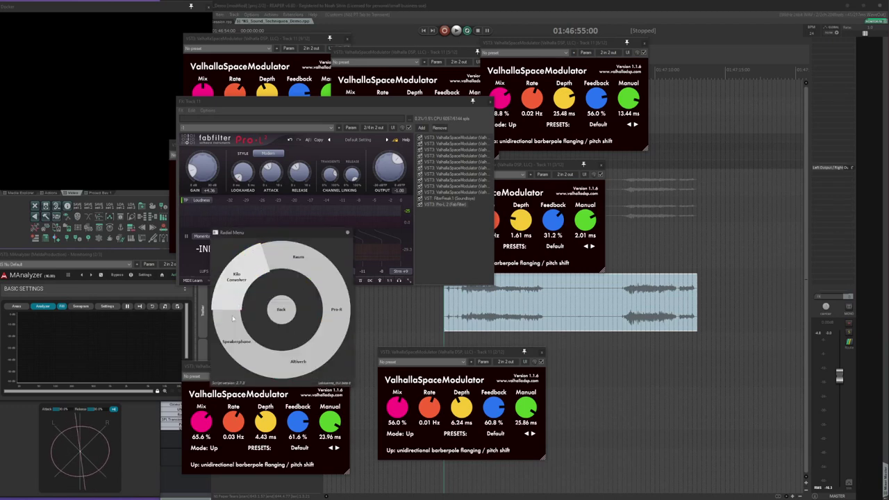
click(336, 305)
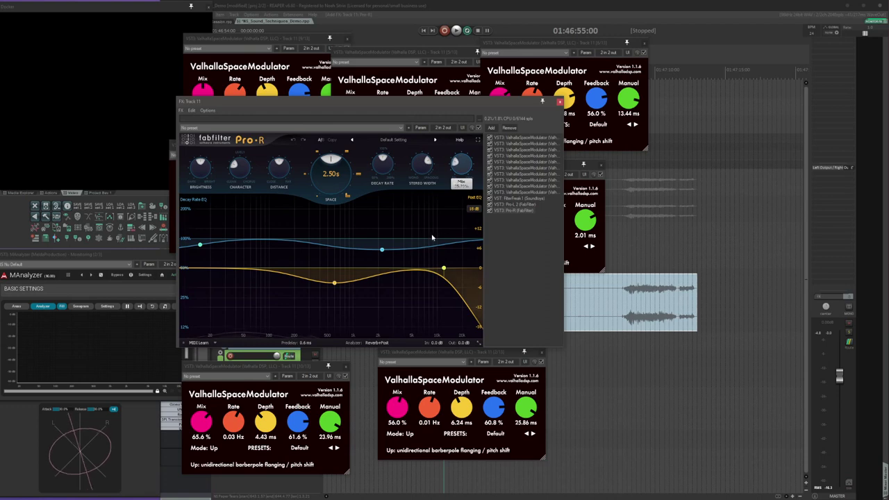
click(623, 302)
key(space)
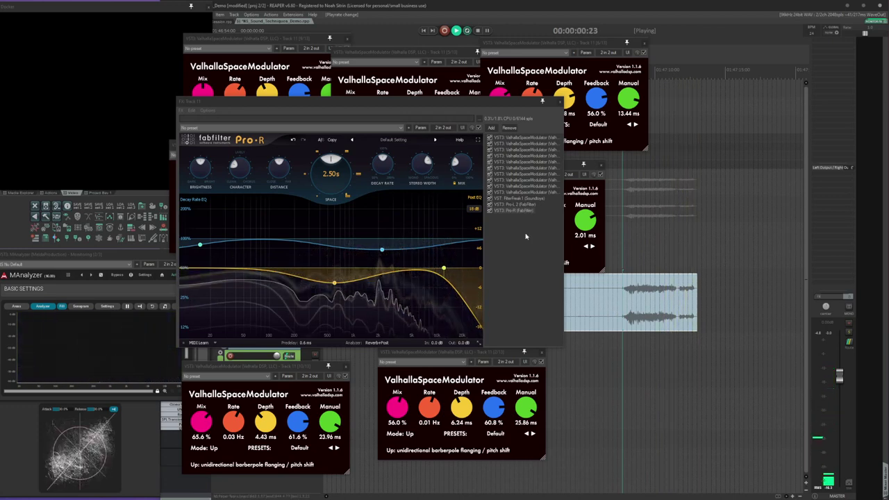
- Add kHs Pitch Shifter to track 11, place it before FilterFreak 1, and set its pitch to -6.00 semitones
drag(469, 102, 495, 20)
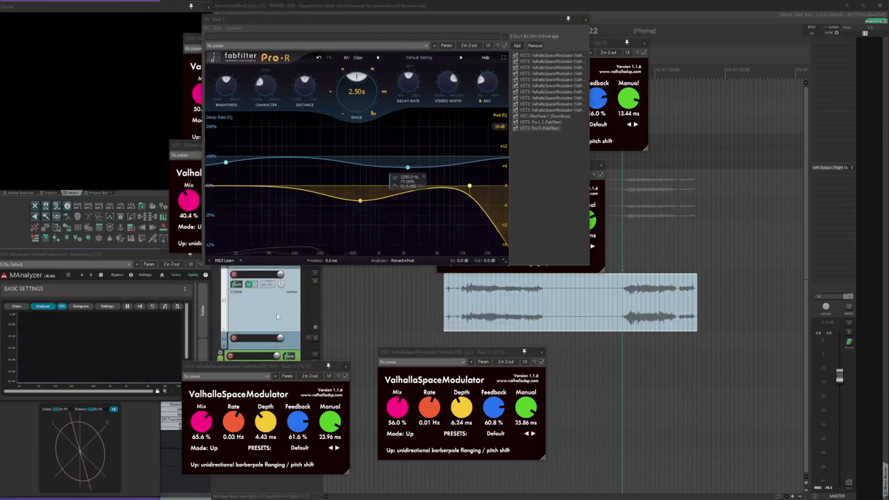
key(q)
click(257, 257)
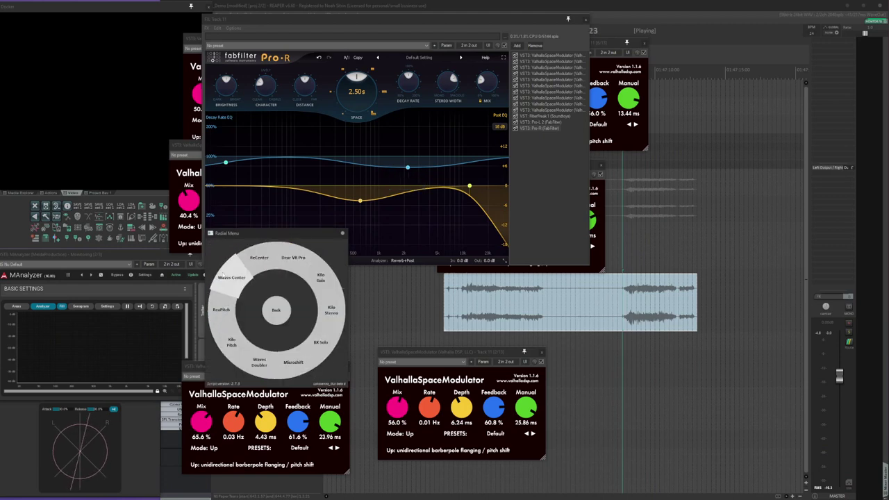
click(233, 344)
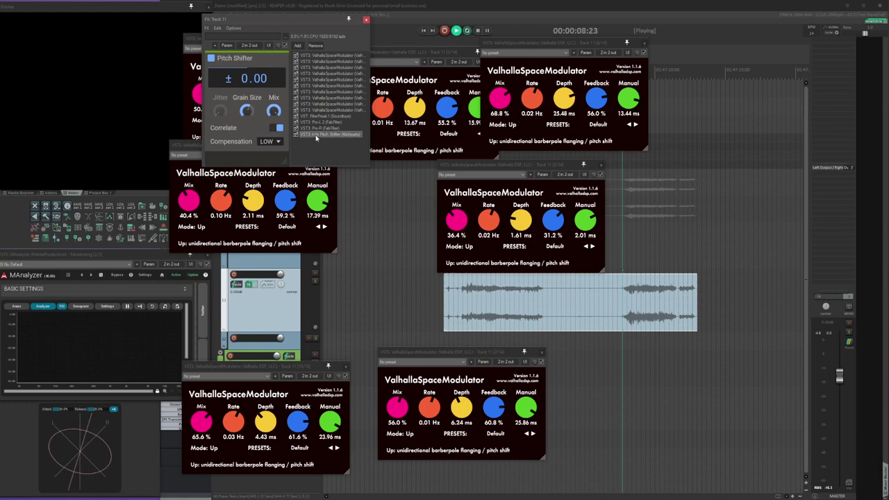
drag(323, 122, 323, 115)
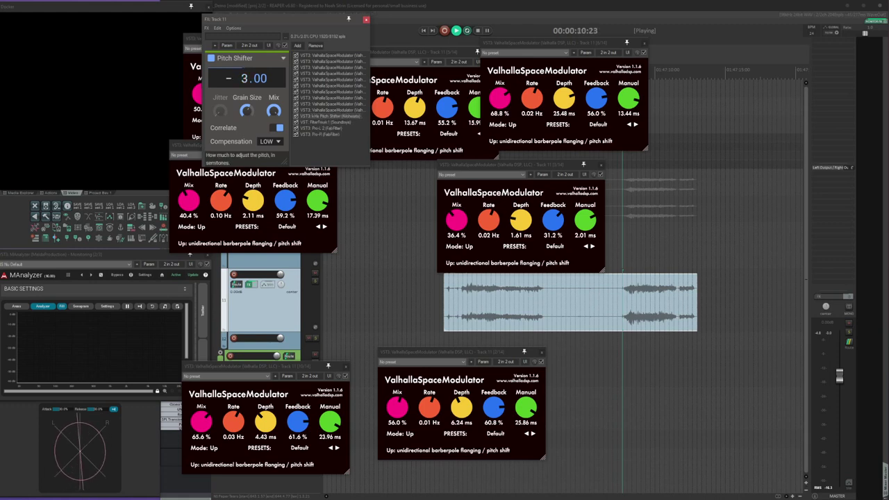
- Add soothe2 from the De-Noise Spectral category after FilterFreak 1, and move Pro-R ahead of Pro-L 2 in the chain
key(q)
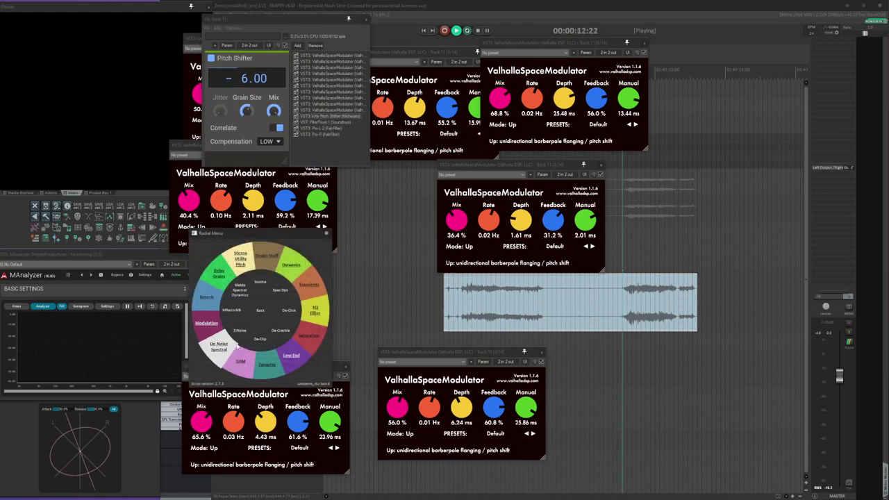
click(226, 346)
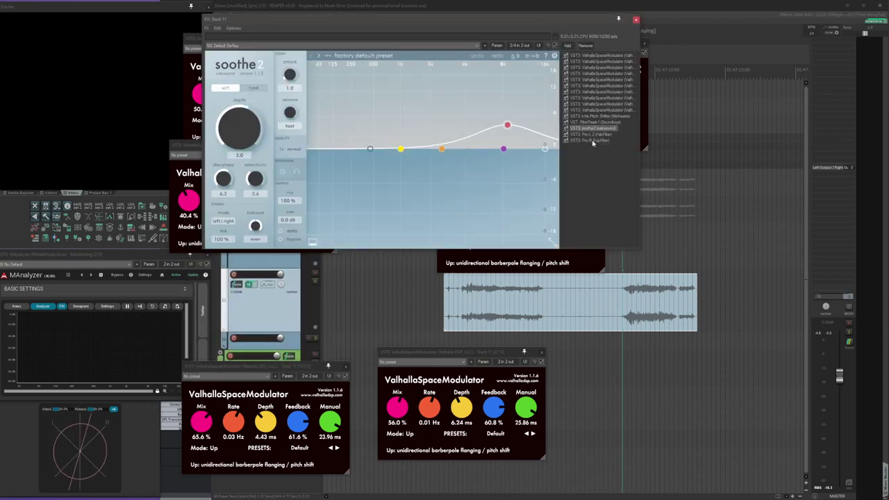
click(592, 141)
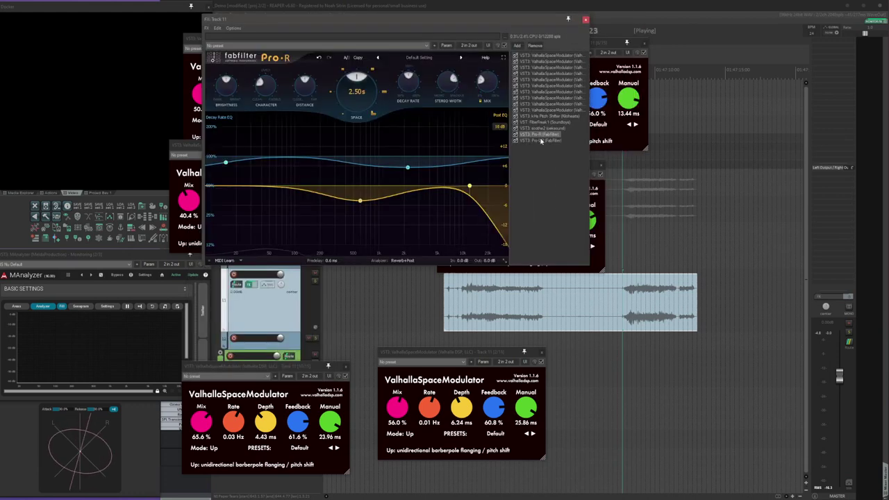
- Set soothe2's high band sensitivity to 5.7 dB and its depth to 2.9 while playing the clip from its start
click(539, 129)
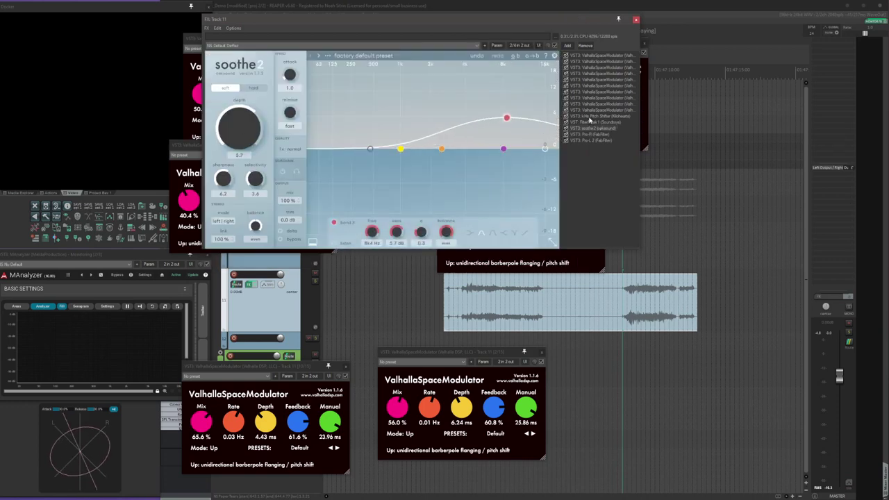
click(419, 283)
key(space)
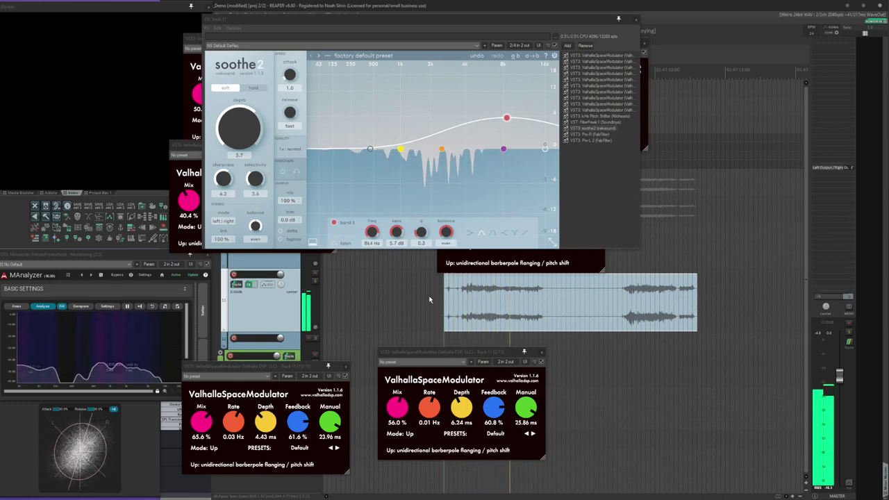
drag(236, 117, 235, 127)
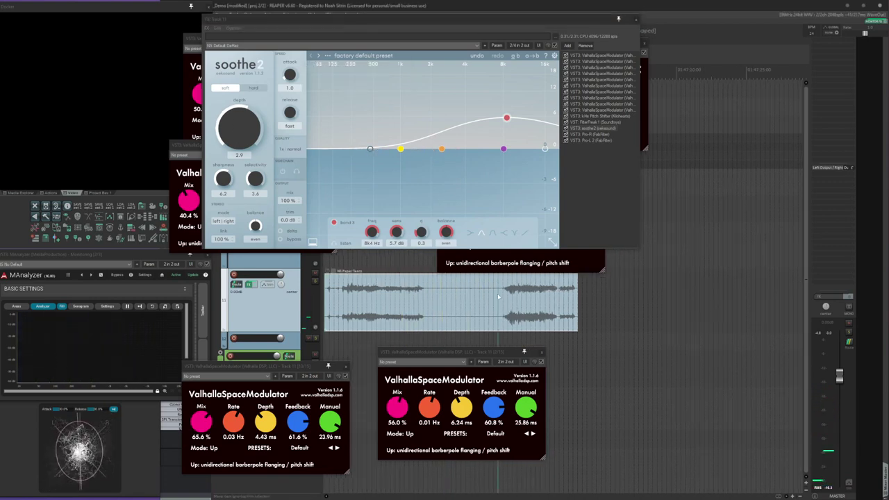
- Extend the end of the paper tear clip during playback, stop, and return the edit cursor to the clip's start
key(space)
drag(577, 306, 622, 299)
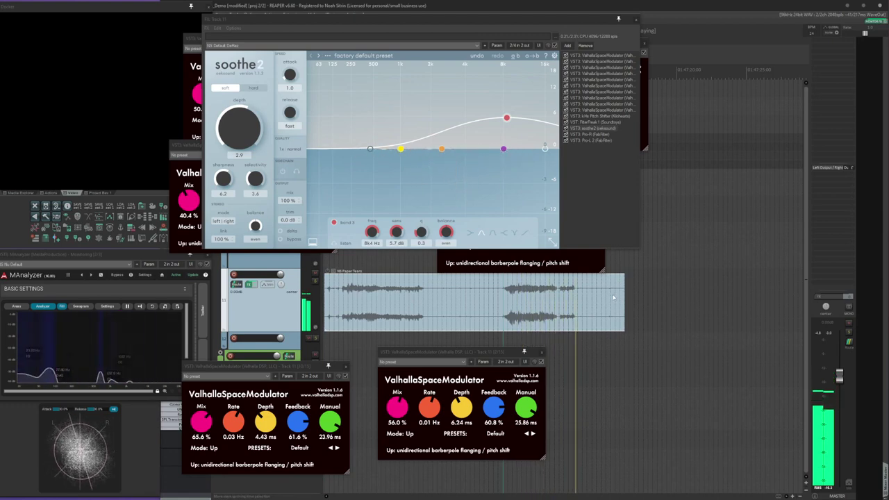
key(space)
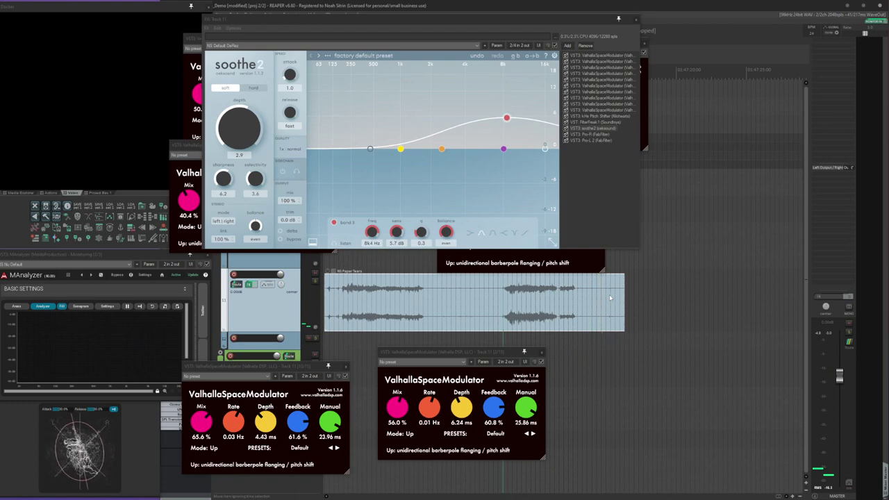
click(485, 292)
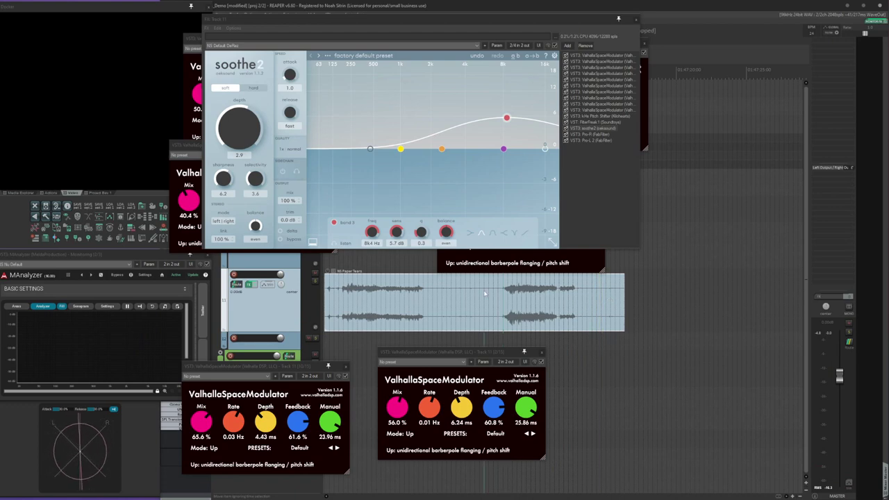
scroll(485, 293, left, 2)
click(426, 300)
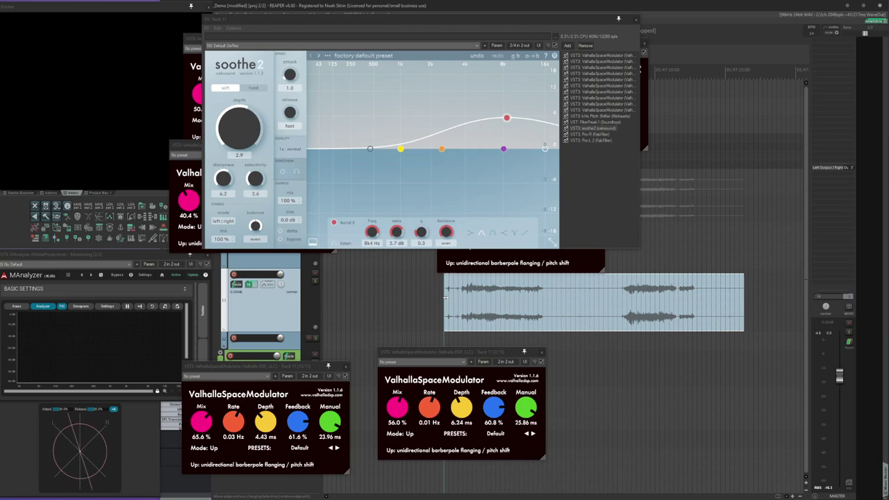
- Float the ninth ValhallaSpaceModulator in track 11's chain, move its window clear of the chain's plugin list, and set its mode to VariUp
double_click(614, 104)
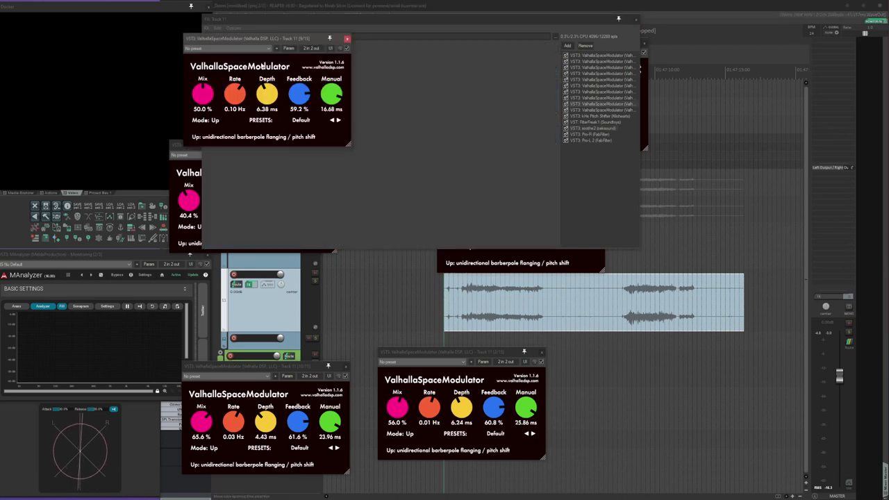
drag(252, 40, 298, 236)
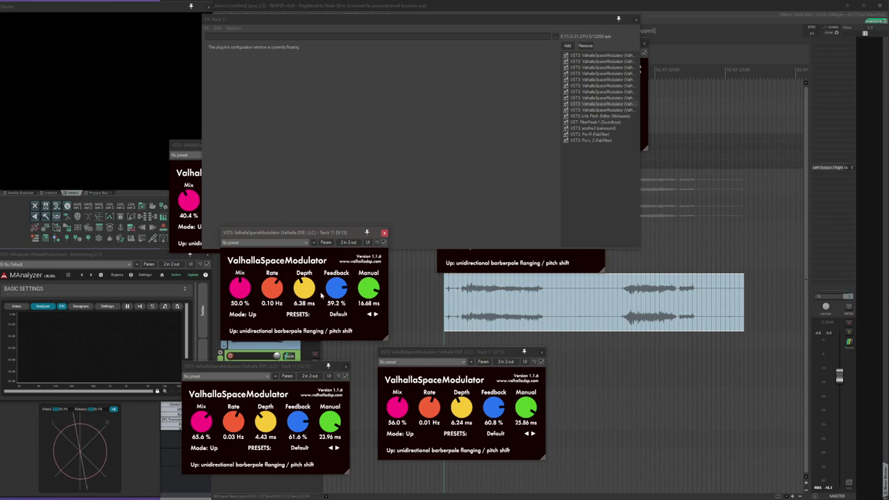
click(256, 317)
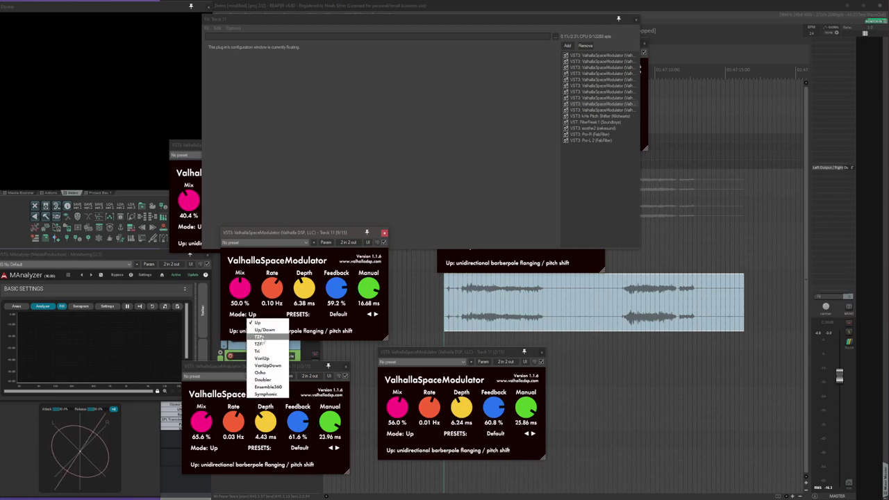
click(272, 357)
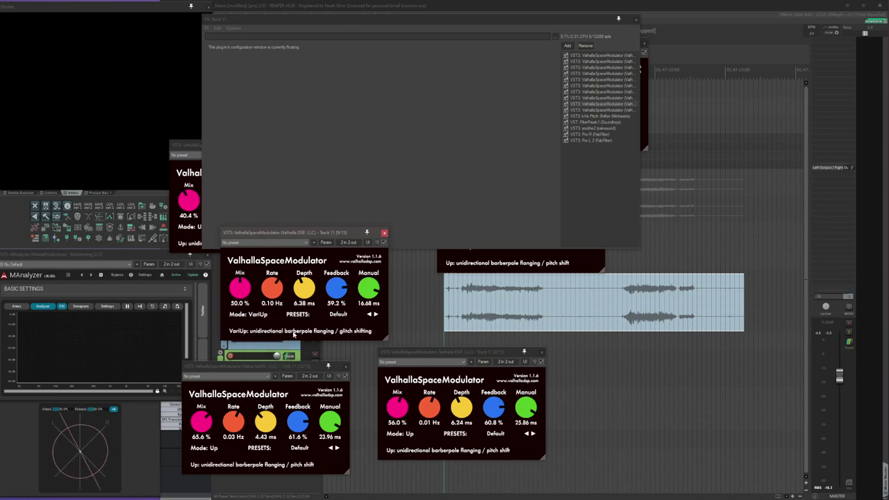